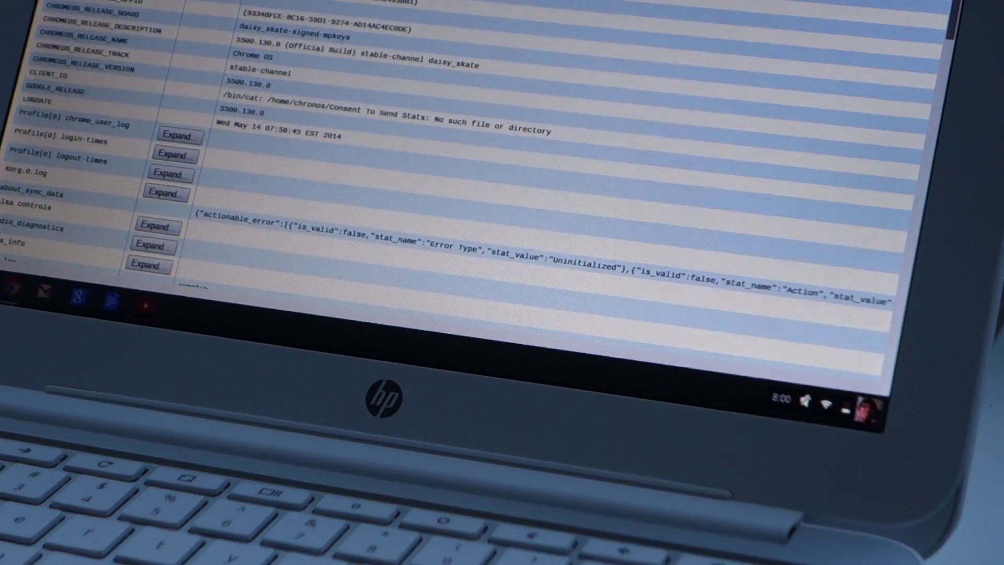
{"action": "scroll", "coordinate": [502, 196], "scroll_direction": "down", "scroll_amount": 3}
{"action": "scroll", "coordinate": [502, 197], "scroll_direction": "down", "scroll_amount": 3}
{"action": "scroll", "coordinate": [502, 197], "scroll_direction": "down", "scroll_amount": 3}
{"action": "scroll", "coordinate": [502, 196], "scroll_direction": "down", "scroll_amount": 3}
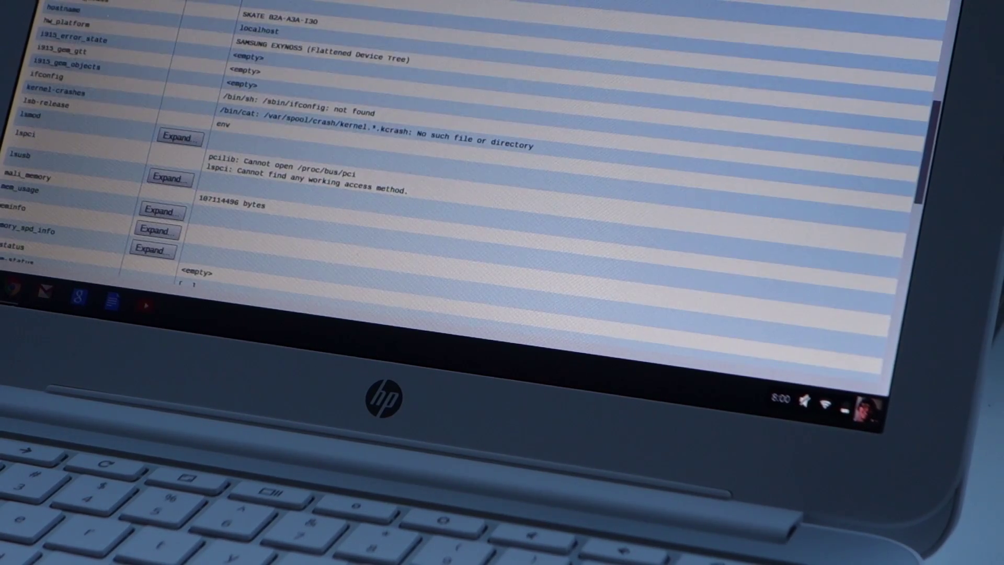
{"action": "scroll", "coordinate": [502, 196], "scroll_direction": "down", "scroll_amount": 3}
{"action": "scroll", "coordinate": [503, 196], "scroll_direction": "down", "scroll_amount": 2}
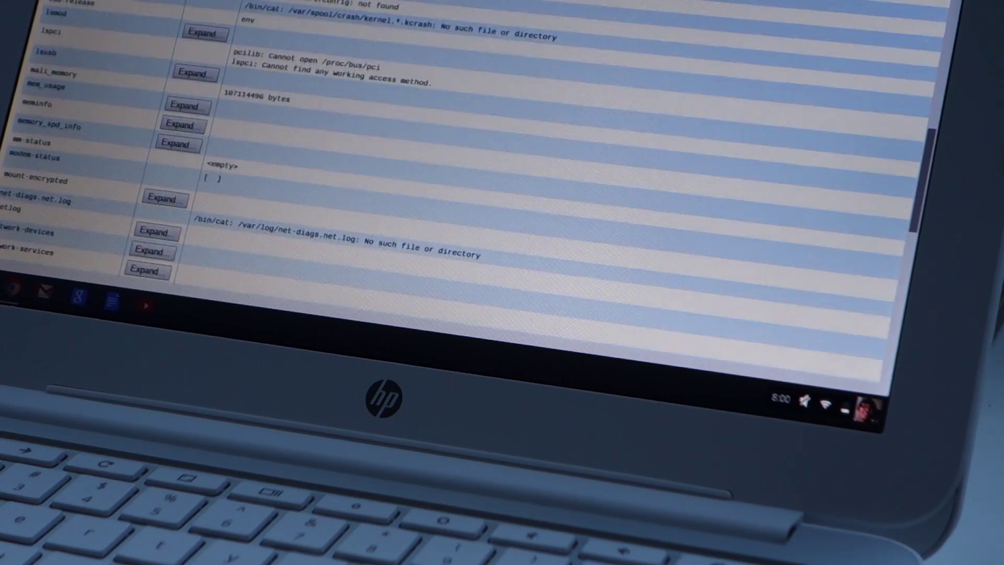
{"action": "scroll", "coordinate": [502, 197], "scroll_direction": "up", "scroll_amount": 3}
{"action": "scroll", "coordinate": [502, 197], "scroll_direction": "up", "scroll_amount": 3}
{"action": "scroll", "coordinate": [502, 196], "scroll_direction": "up", "scroll_amount": 2}
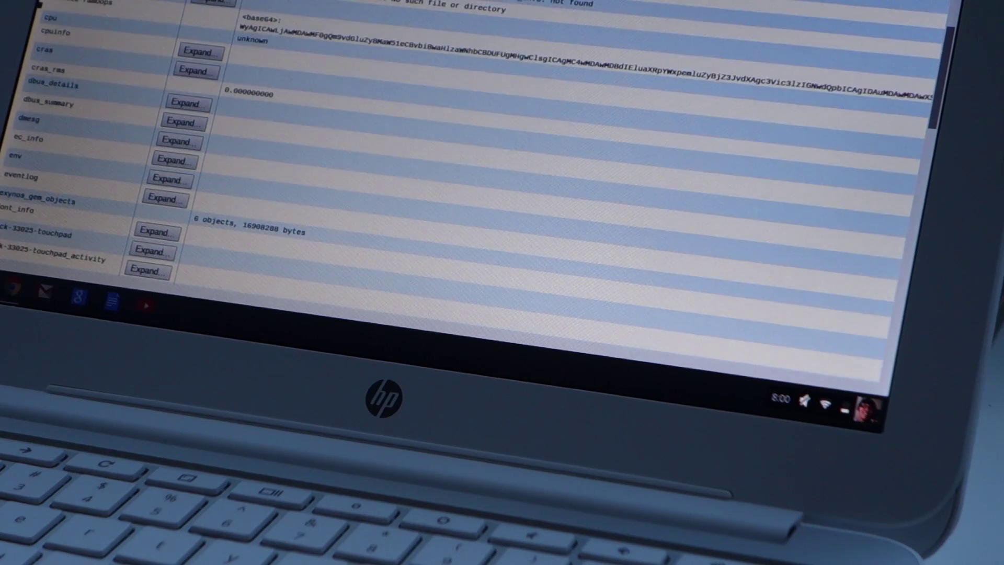
{"action": "scroll", "coordinate": [502, 196], "scroll_direction": "up", "scroll_amount": 1}
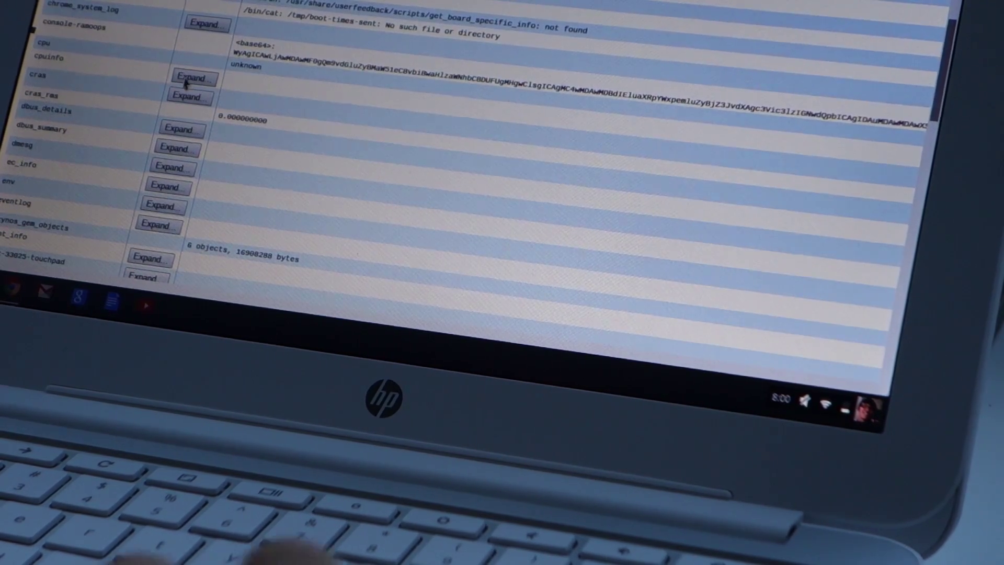
- Expand the cpuinfo entry to show the ARMv7 processor and Samsung Exynos5 details
{"action": "left_click", "coordinate": [191, 77]}
{"action": "scroll", "coordinate": [502, 197], "scroll_direction": "down", "scroll_amount": 2}
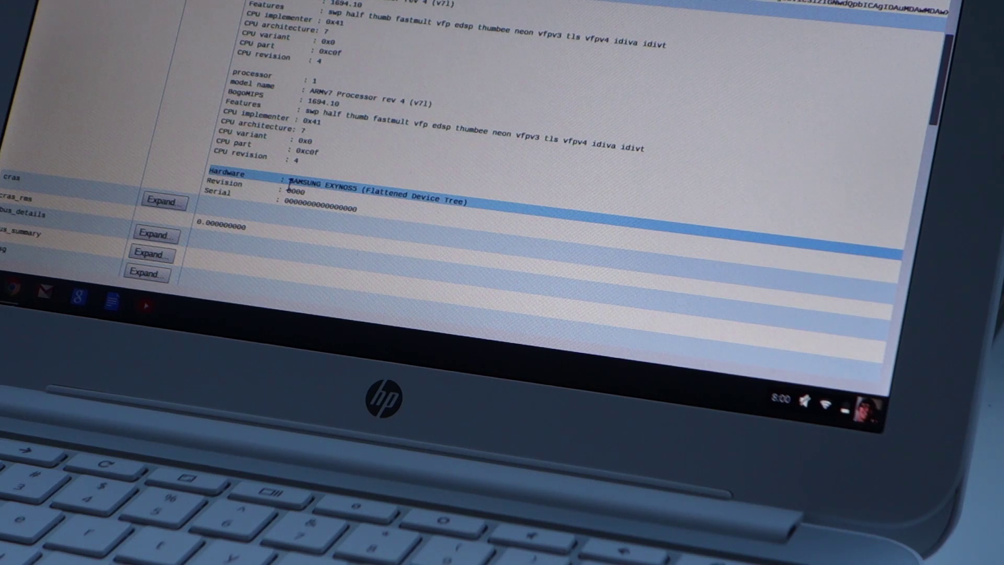
{"action": "scroll", "coordinate": [290, 182], "scroll_direction": "down", "scroll_amount": 1}
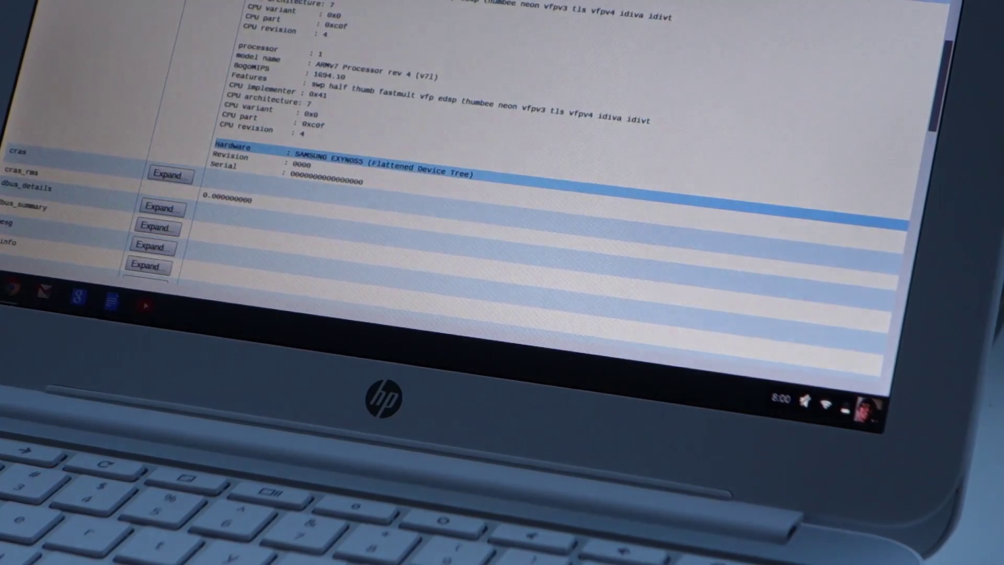
{"action": "scroll", "coordinate": [471, 196], "scroll_direction": "down", "scroll_amount": 2}
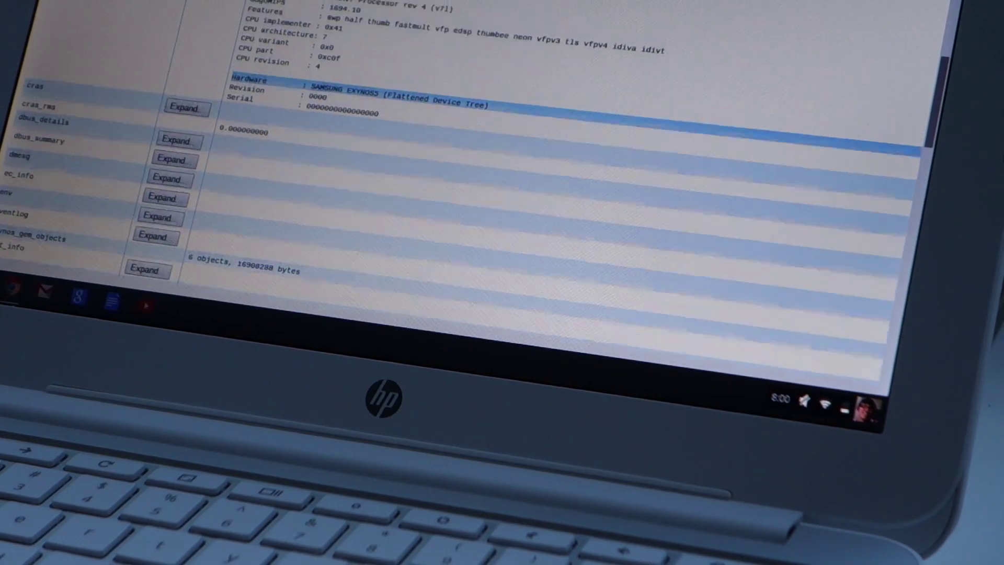
{"action": "scroll", "coordinate": [470, 196], "scroll_direction": "up", "scroll_amount": 3}
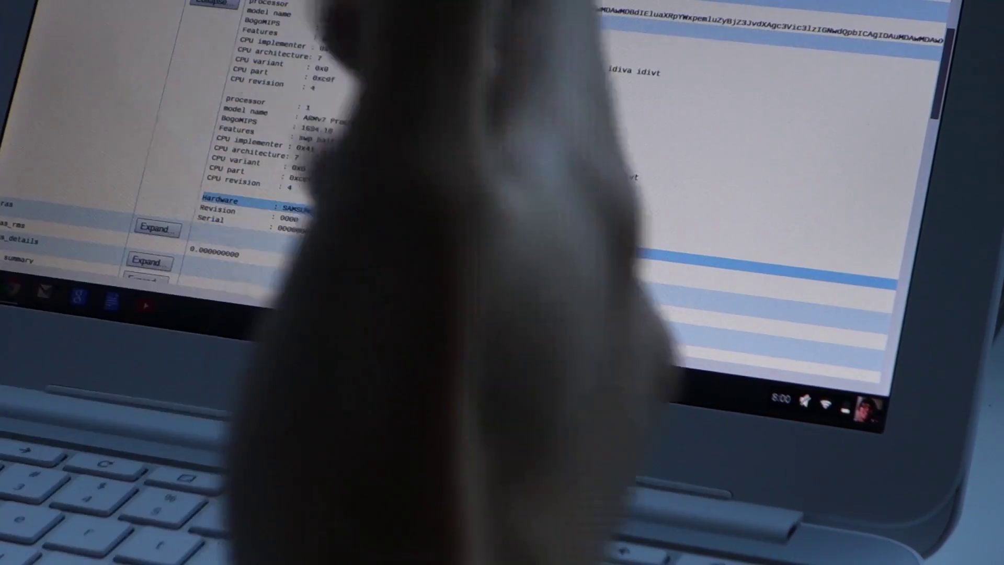
{"action": "scroll", "coordinate": [471, 196], "scroll_direction": "down", "scroll_amount": 2}
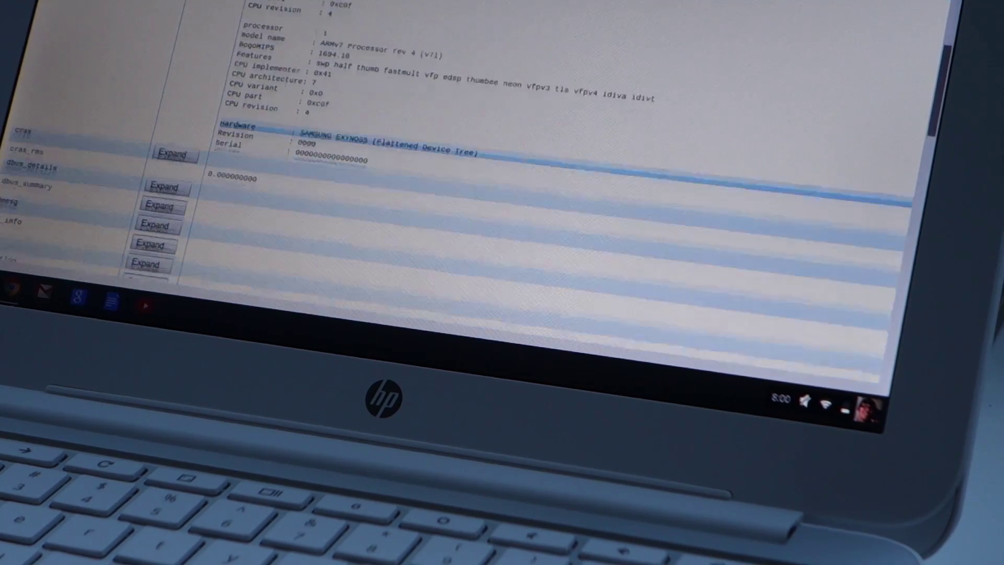
{"action": "scroll", "coordinate": [471, 197], "scroll_direction": "down", "scroll_amount": 4}
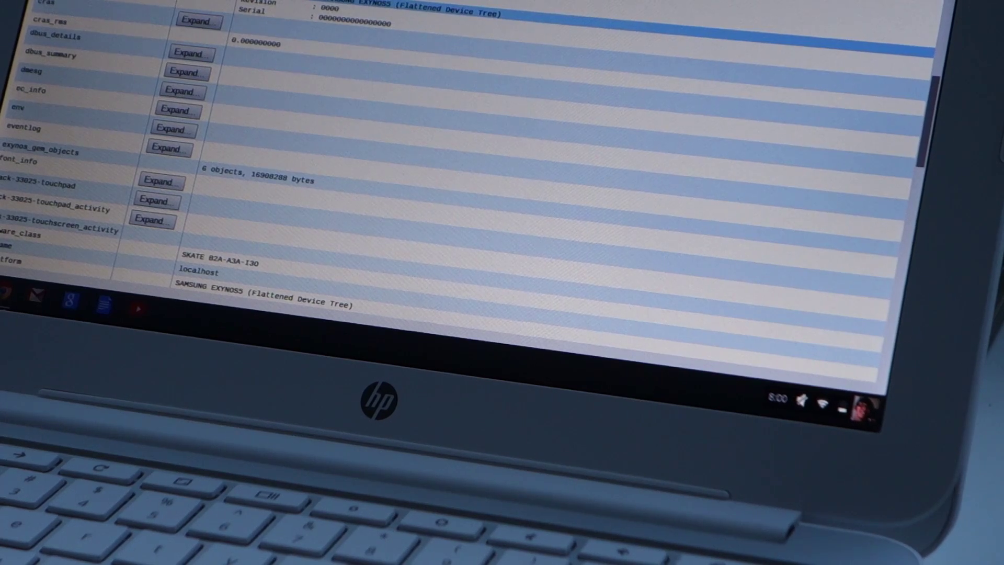
{"action": "scroll", "coordinate": [472, 197], "scroll_direction": "down", "scroll_amount": 4}
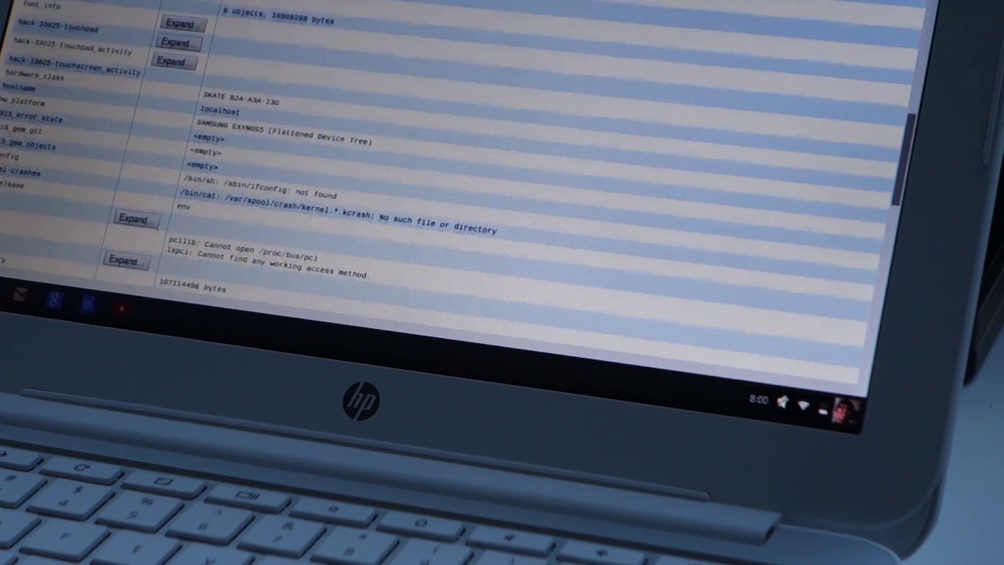
{"action": "scroll", "coordinate": [470, 196], "scroll_direction": "down", "scroll_amount": 3}
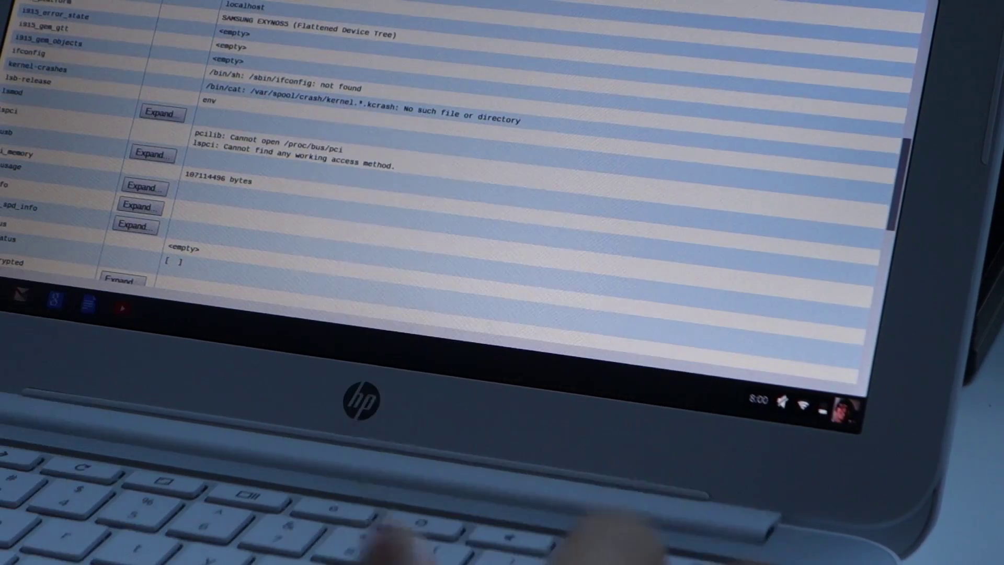
{"action": "scroll", "coordinate": [471, 197], "scroll_direction": "down", "scroll_amount": 1}
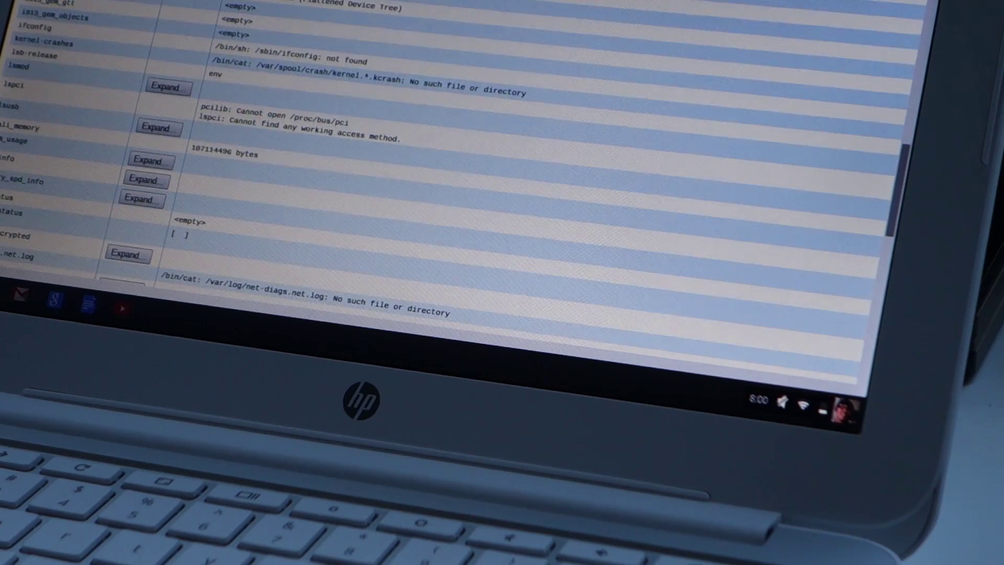
{"action": "scroll", "coordinate": [471, 196], "scroll_direction": "down", "scroll_amount": 3}
{"action": "scroll", "coordinate": [470, 197], "scroll_direction": "down", "scroll_amount": 3}
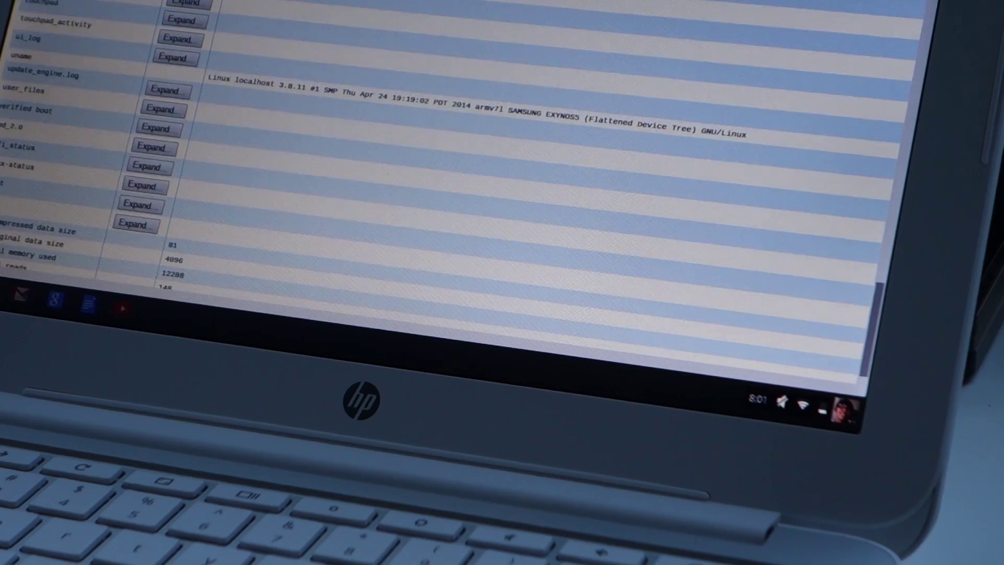
{"action": "scroll", "coordinate": [471, 197], "scroll_direction": "up", "scroll_amount": 5}
{"action": "scroll", "coordinate": [471, 197], "scroll_direction": "up", "scroll_amount": 5}
{"action": "scroll", "coordinate": [471, 196], "scroll_direction": "up", "scroll_amount": 5}
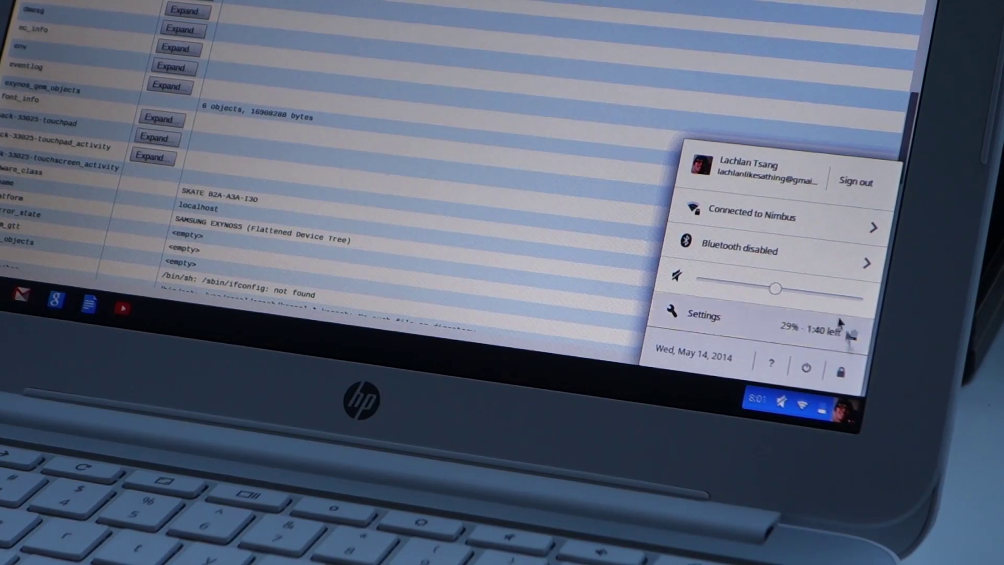
- Dismiss the system status panel by clicking away from it
{"action": "left_click", "coordinate": [345, 177]}
{"action": "scroll", "coordinate": [345, 176], "scroll_direction": "up", "scroll_amount": 5}
{"action": "scroll", "coordinate": [502, 196], "scroll_direction": "up", "scroll_amount": 5}
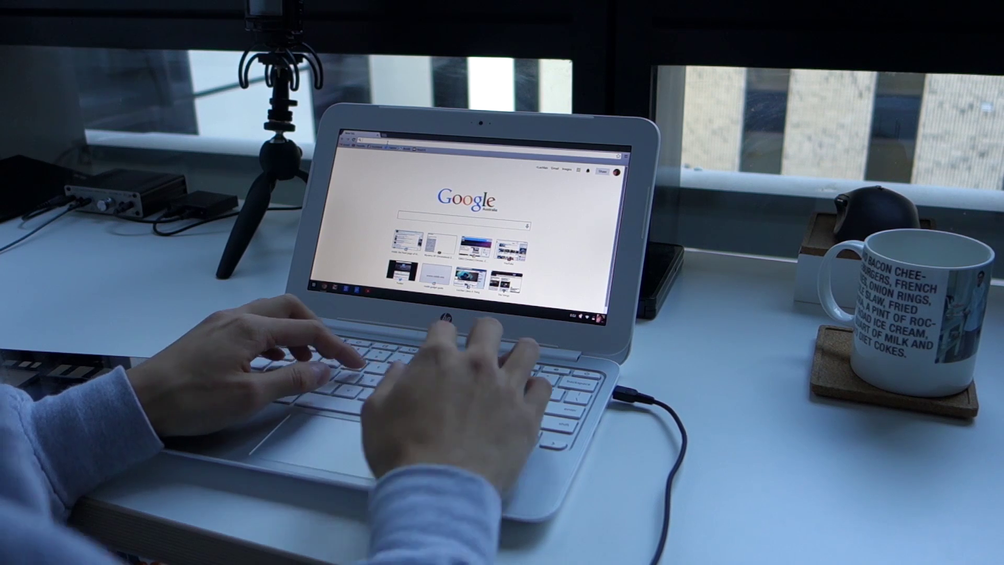
{"action": "type", "text": "t"}
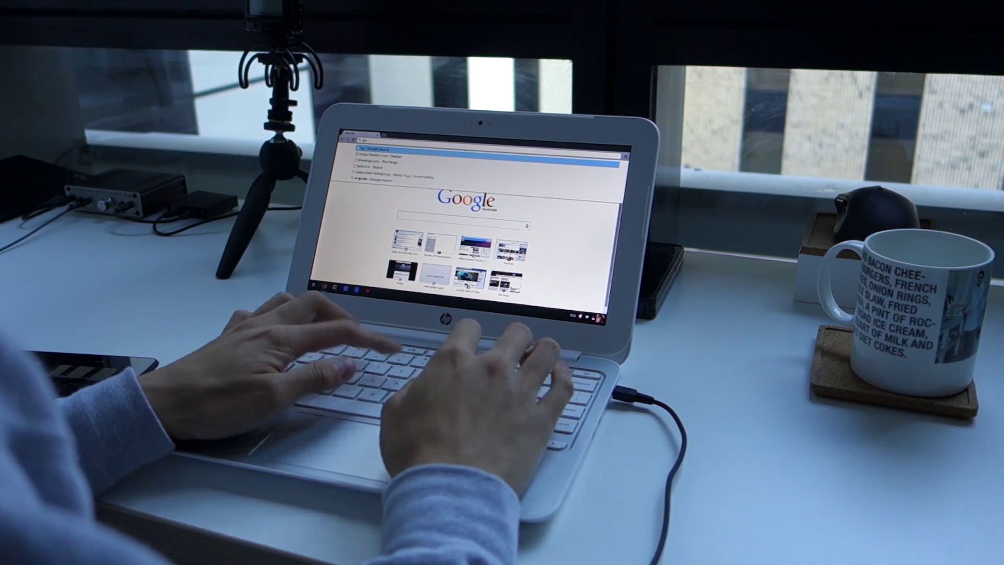
{"action": "type", "text": "yping"}
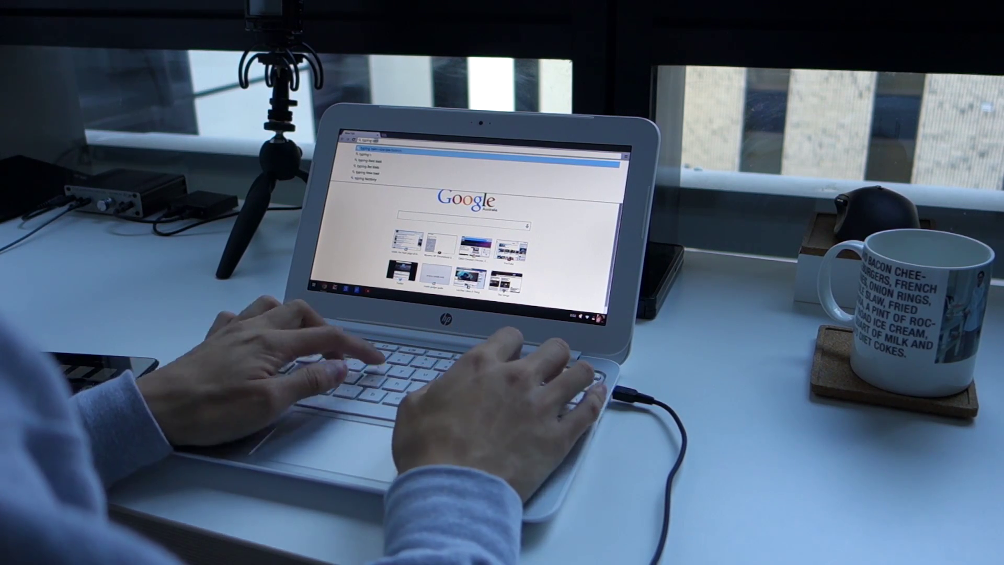
{"action": "type", "text": "est"}
- Run the Google search for 'typing test'
{"action": "key", "text": "Return"}
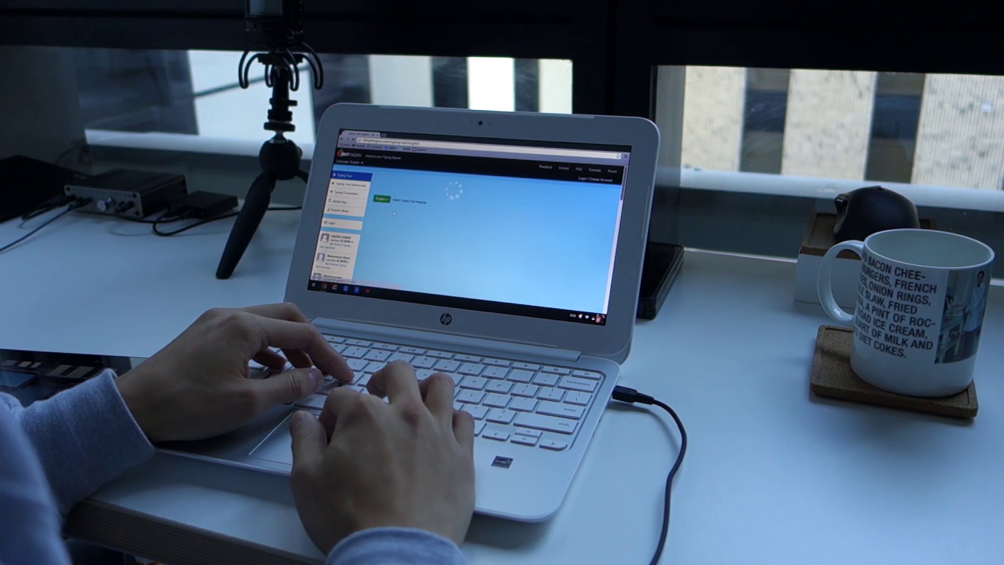
{"action": "type", "text": "pla"}
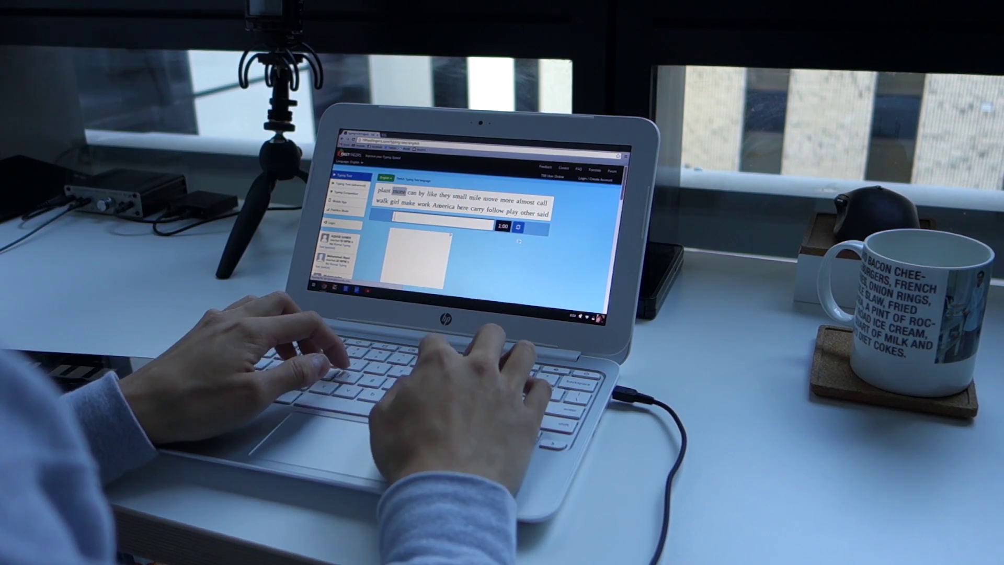
{"action": "type", "text": "more  by lik"}
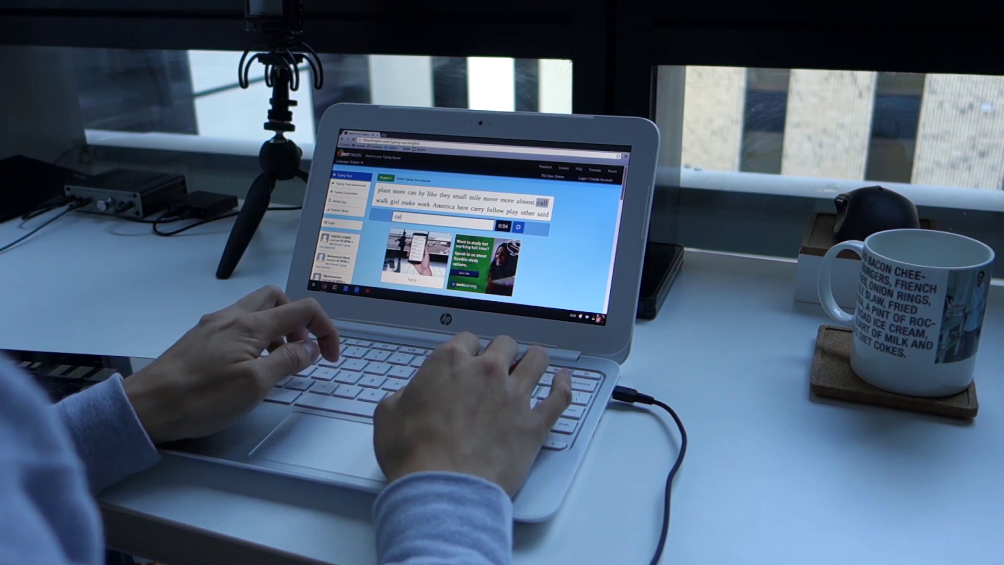
{"action": "type", "text": "k girl"}
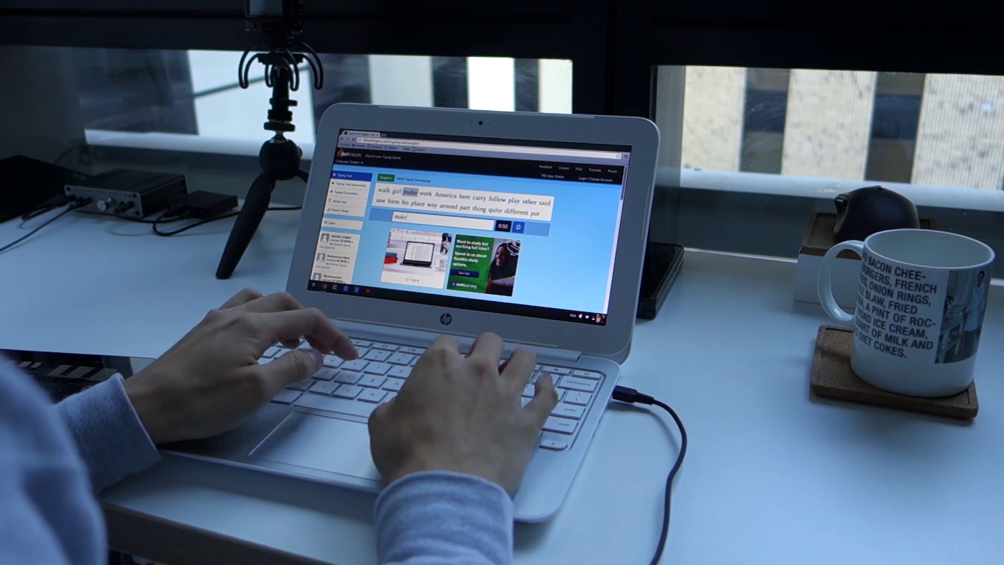
{"action": "type", "text": "ca "}
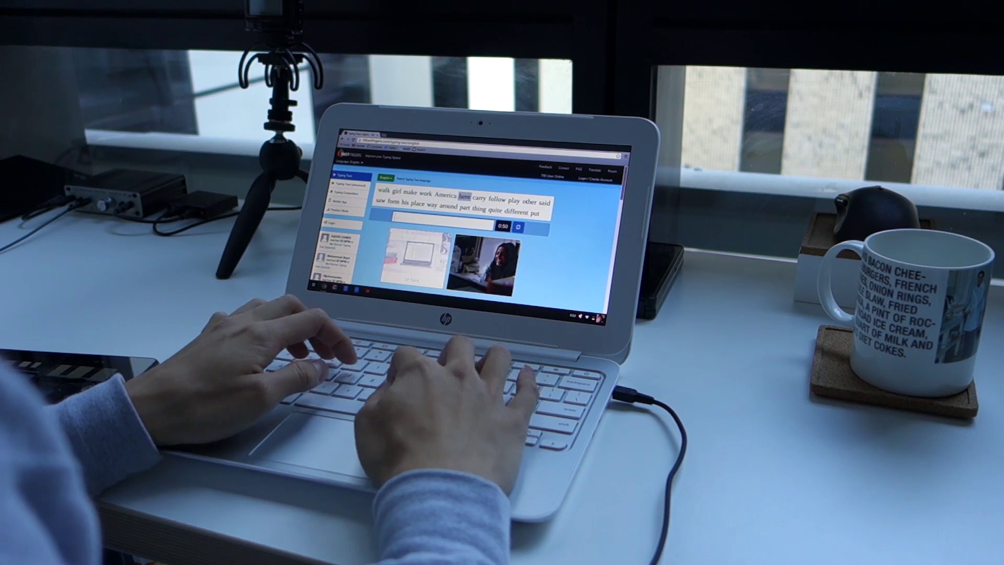
{"action": "type", "text": "ry f"}
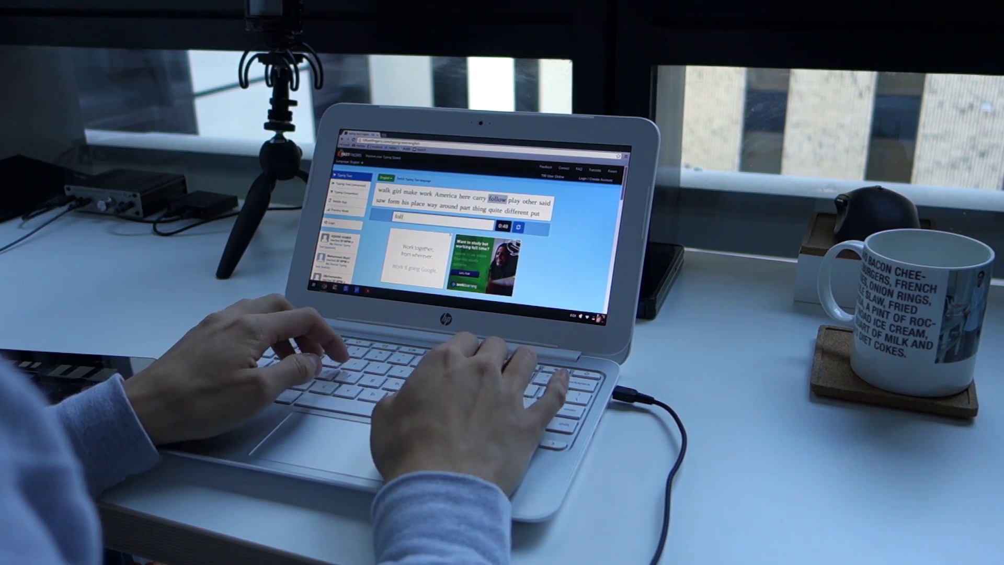
{"action": "type", "text": "ow play "}
{"action": "type", "text": "r "}
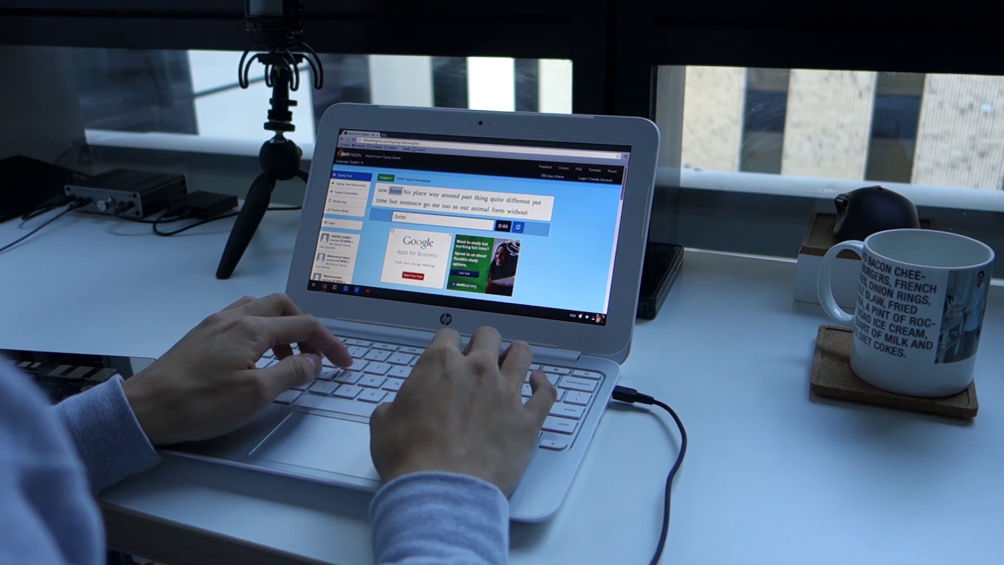
{"action": "type", "text": " hi"}
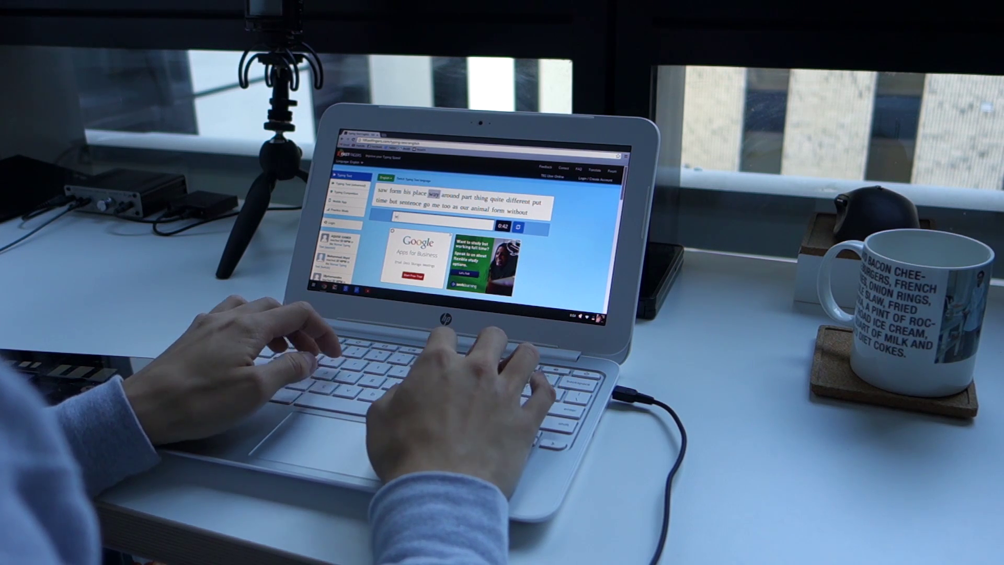
{"action": "type", "text": " a"}
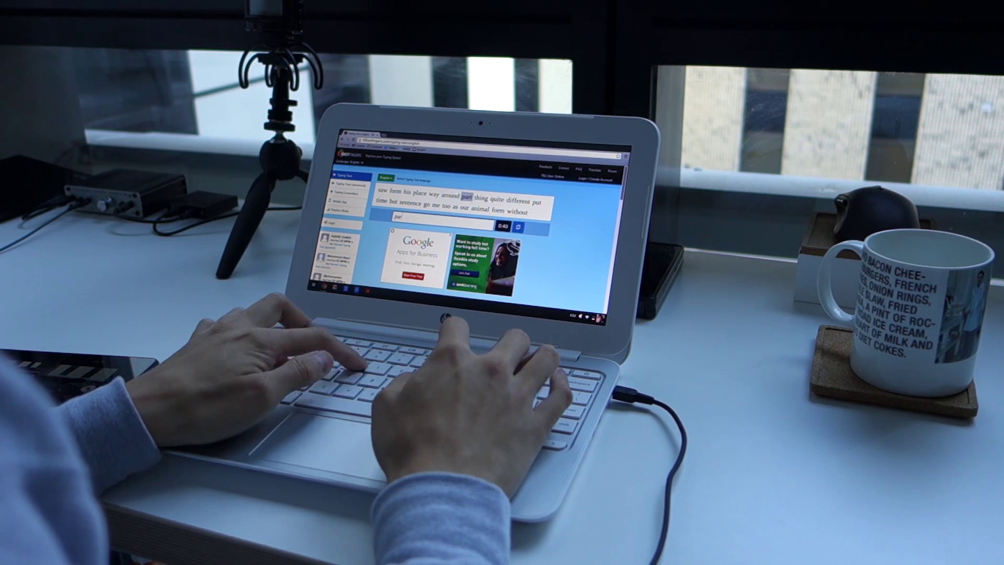
{"action": "type", "text": " quite "}
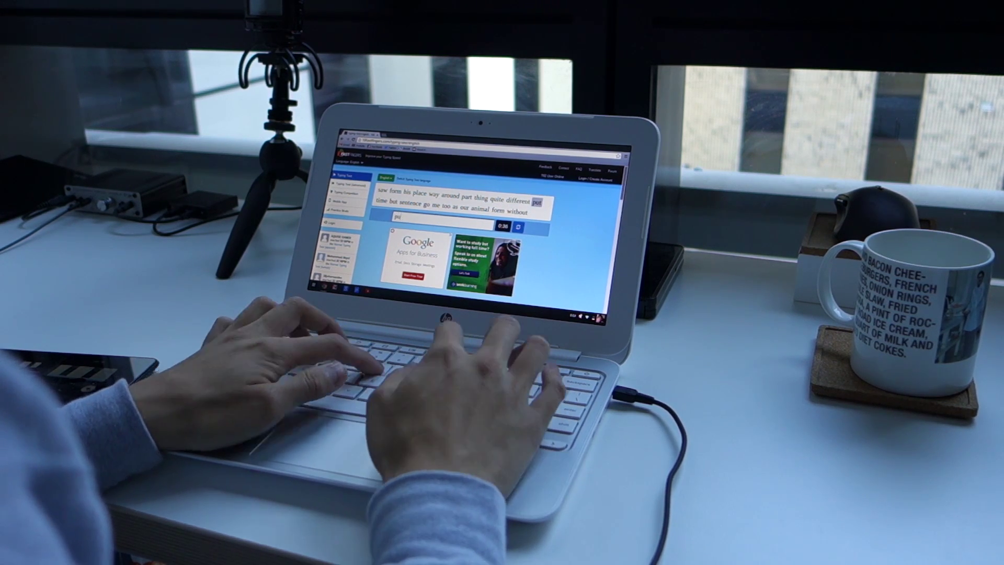
{"action": "type", "text": "put time"}
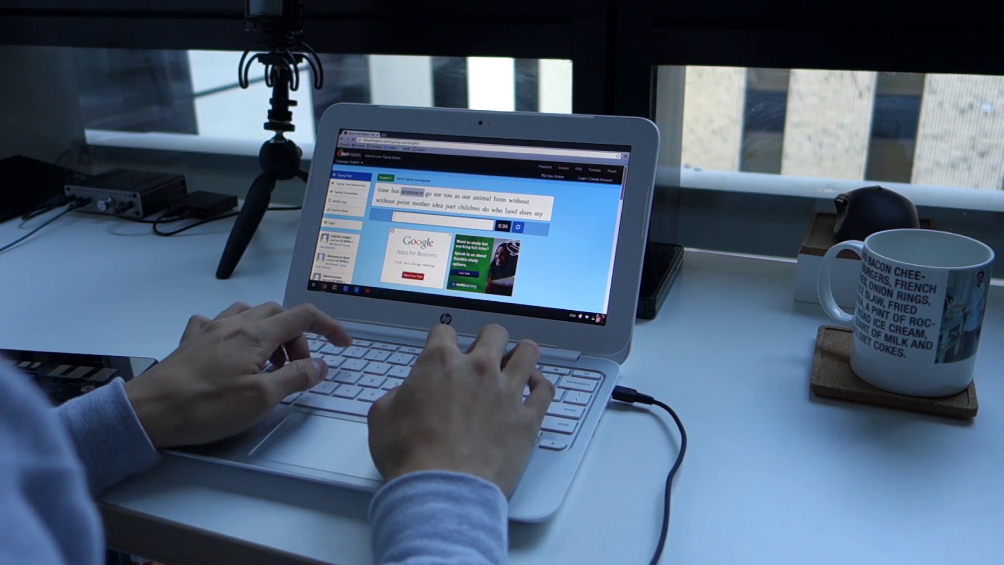
- Correct a mistyped word during the test, then zoom in on the finished results page
{"action": "key", "text": "BackSpace"}
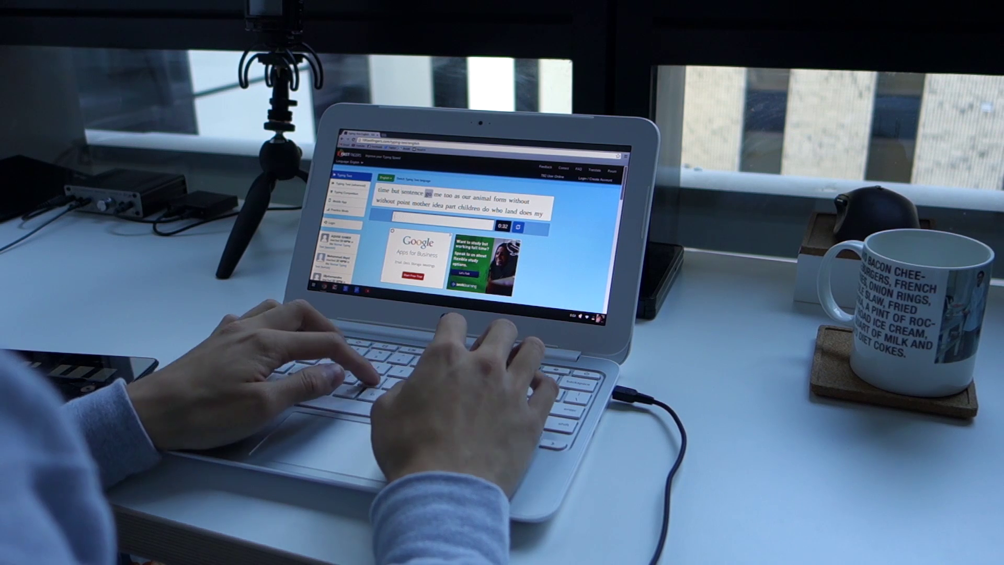
{"action": "type", "text": "sentence go me"}
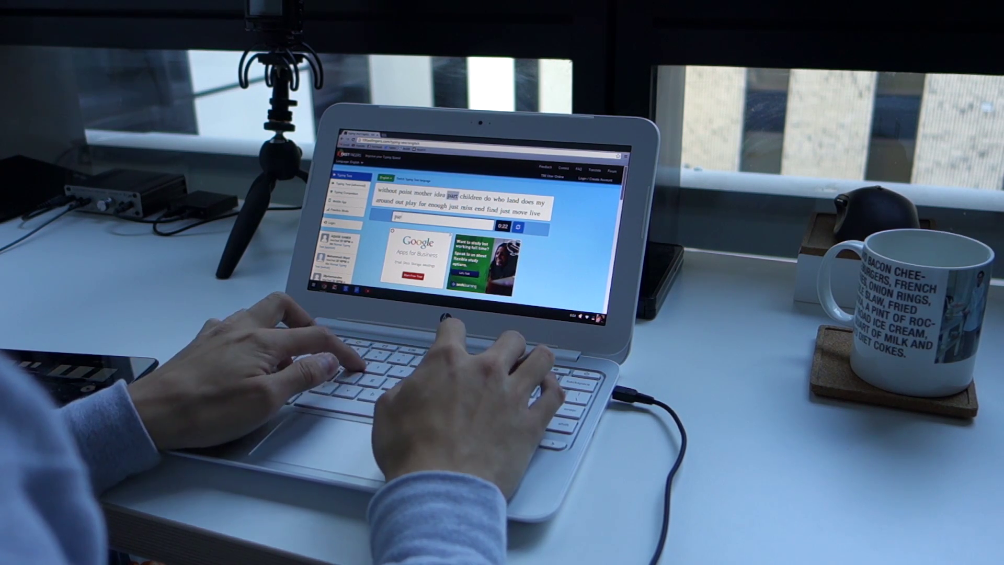
{"action": "type", "text": "children"}
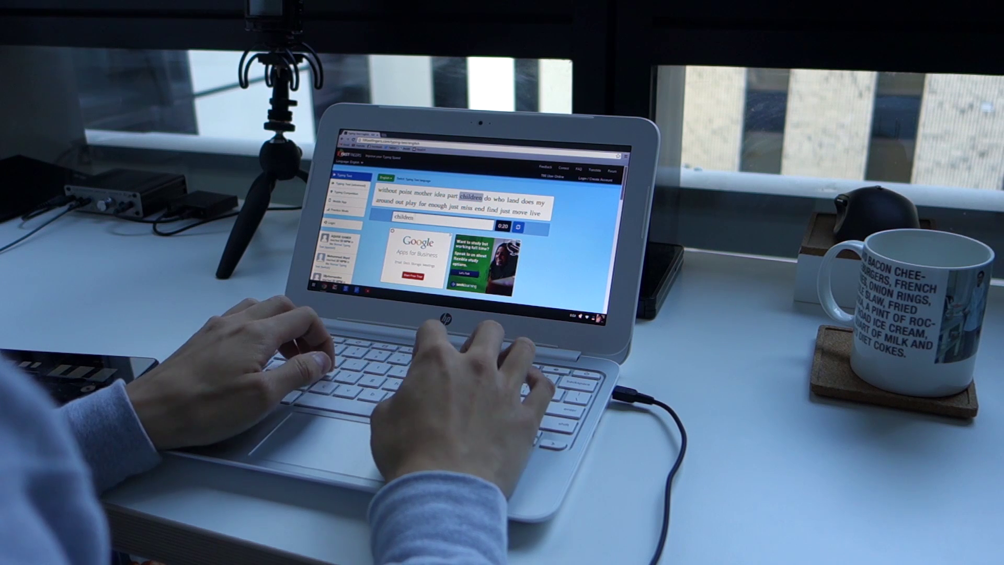
{"action": "type", "text": " la"}
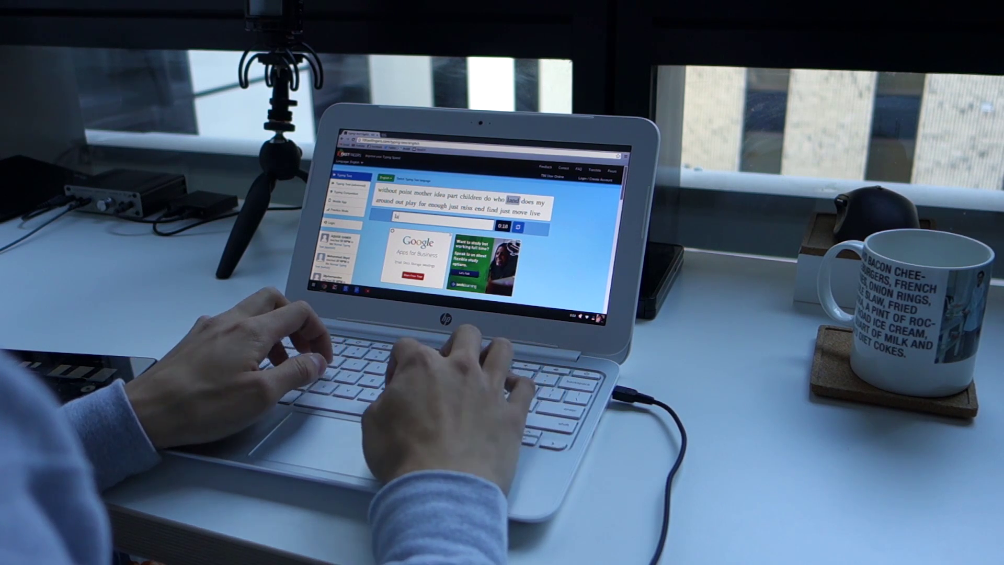
{"action": "type", "text": "ndoes my "}
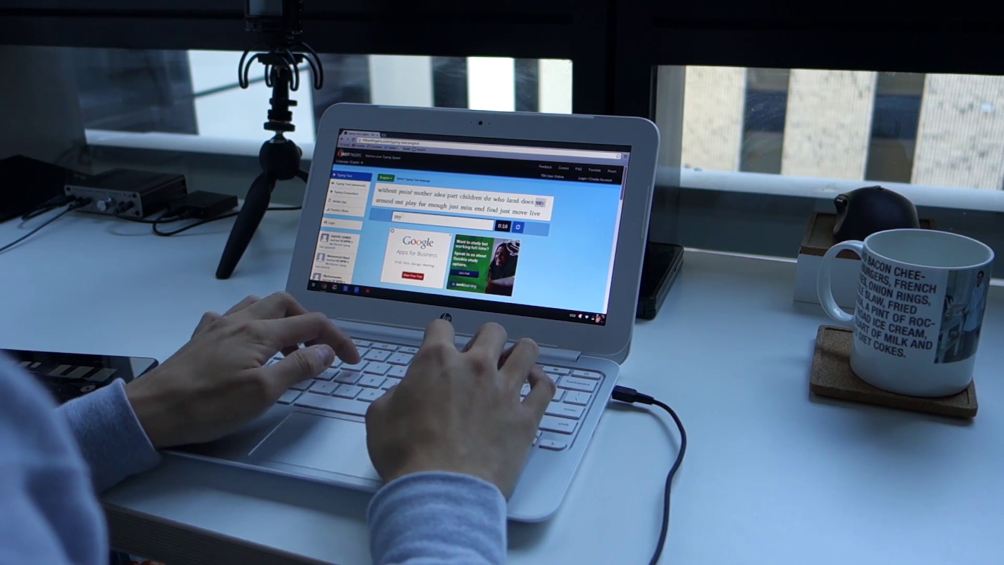
{"action": "type", "text": "ar"}
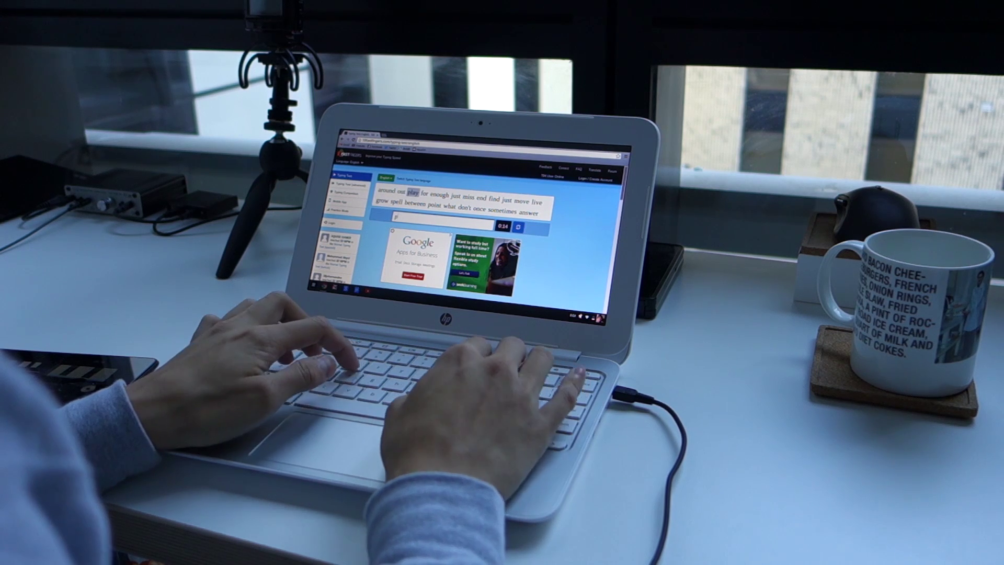
{"action": "type", "text": "ound out play for"}
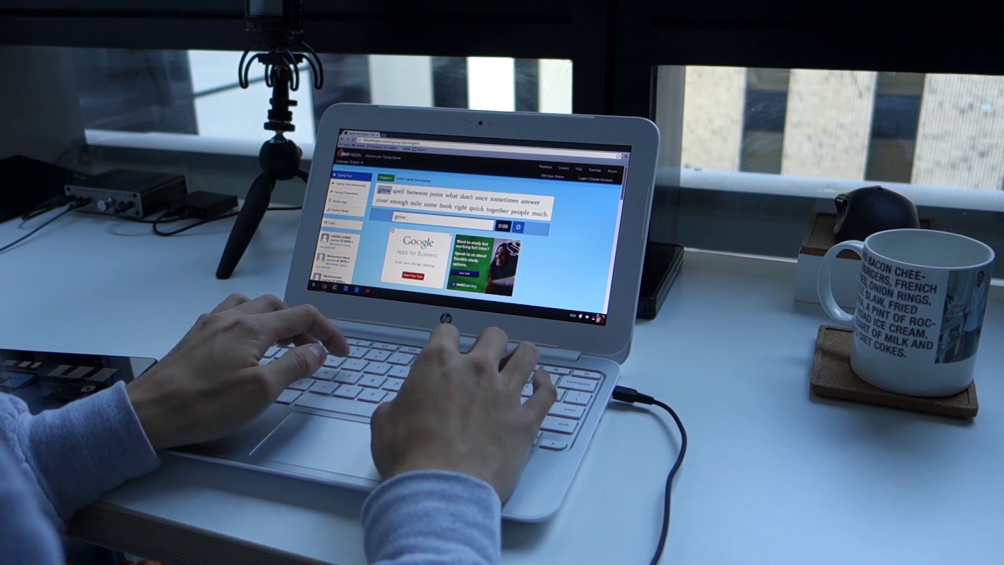
{"action": "type", "text": "l bet"}
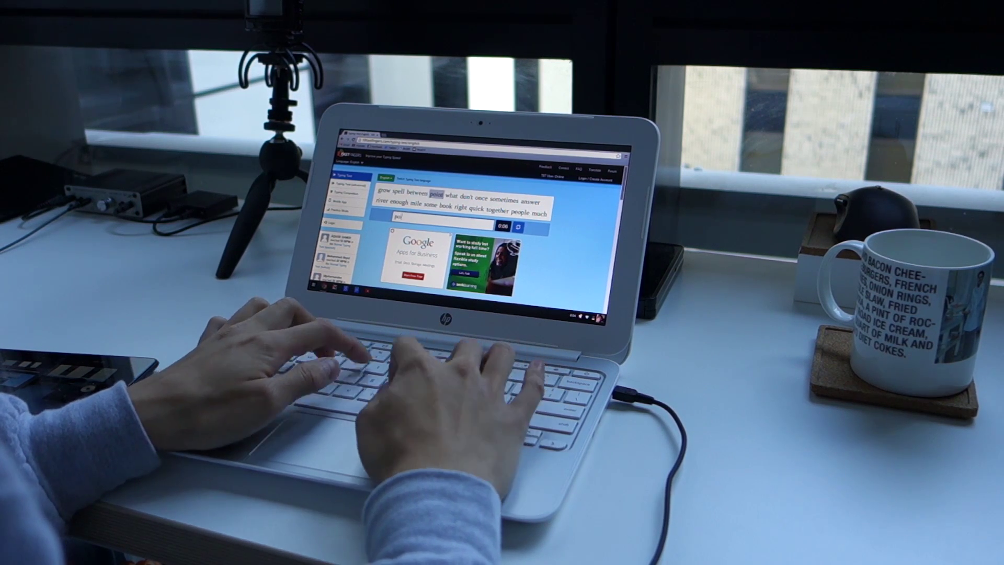
{"action": "type", "text": "n;t"}
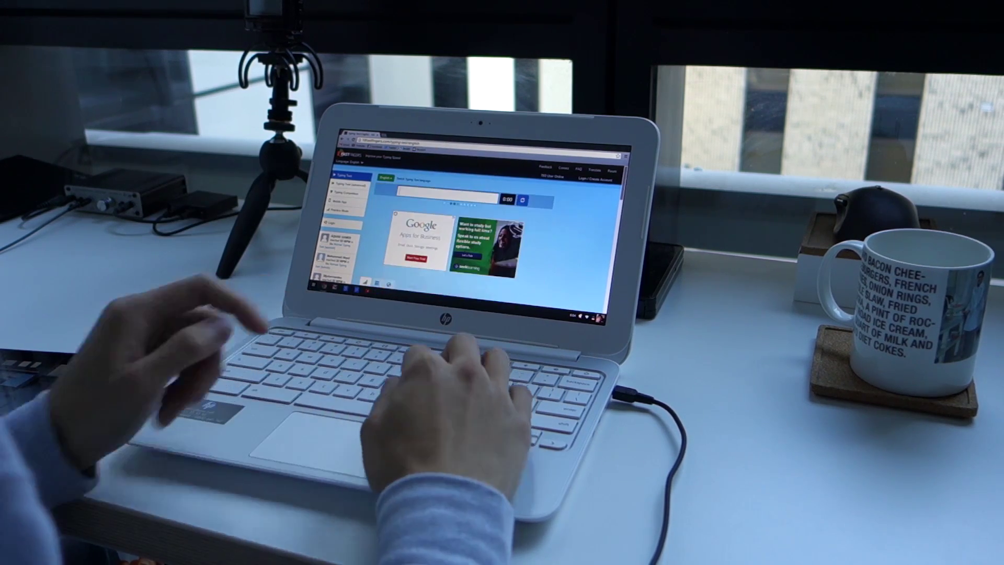
{"action": "key", "text": "ctrl+plus"}
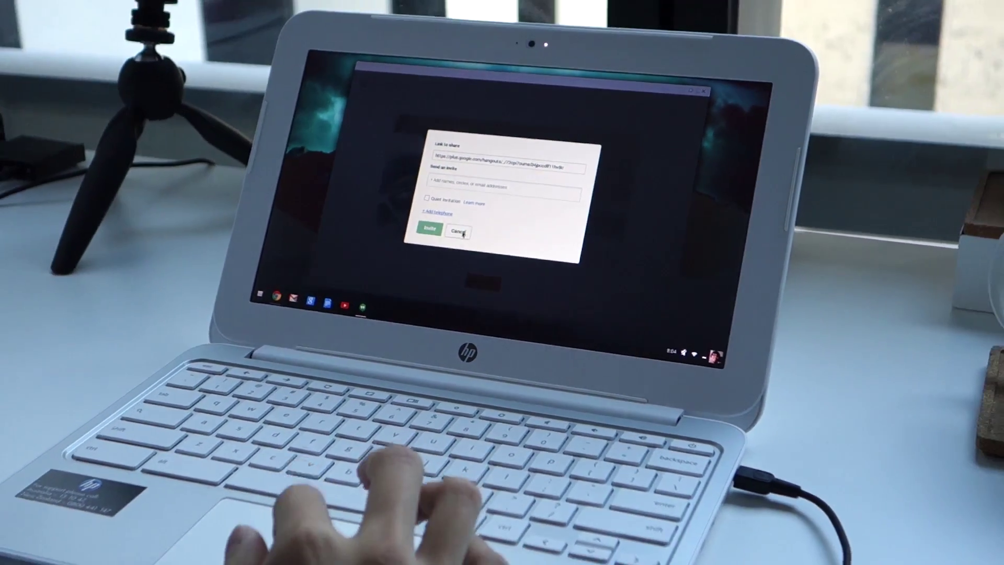
- Cancel the Hangouts invitation dialog without inviting anyone
{"action": "left_click", "coordinate": [463, 223]}
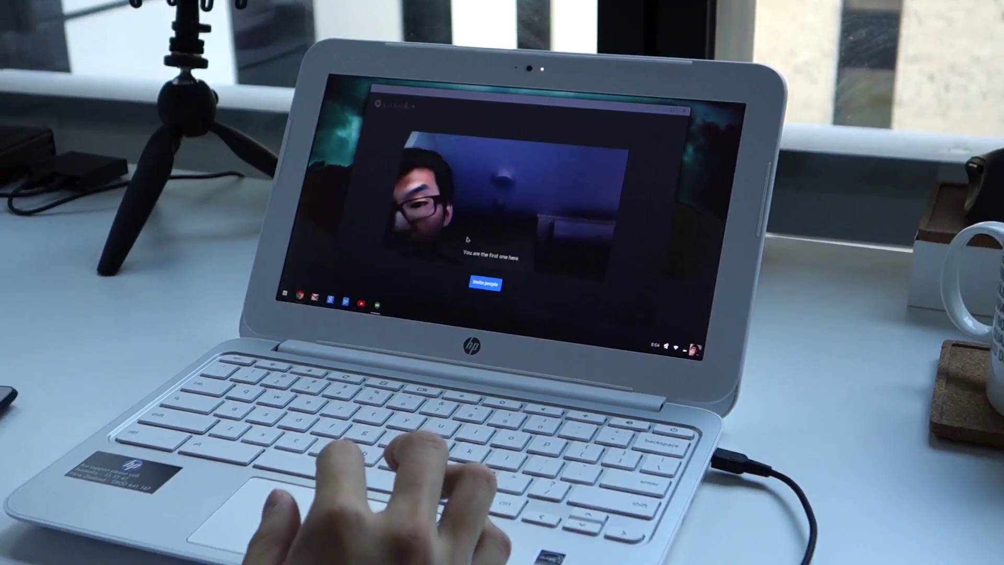